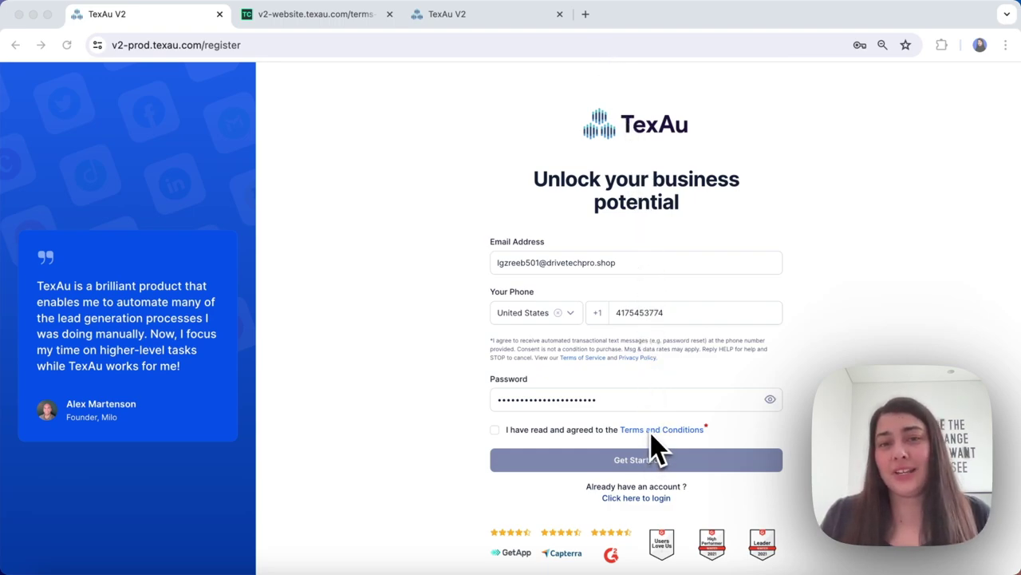
Read through the Terms of Use page, then return to the TexAu V2 registration tab
{"action": "left_click", "coordinate": [654, 431]}
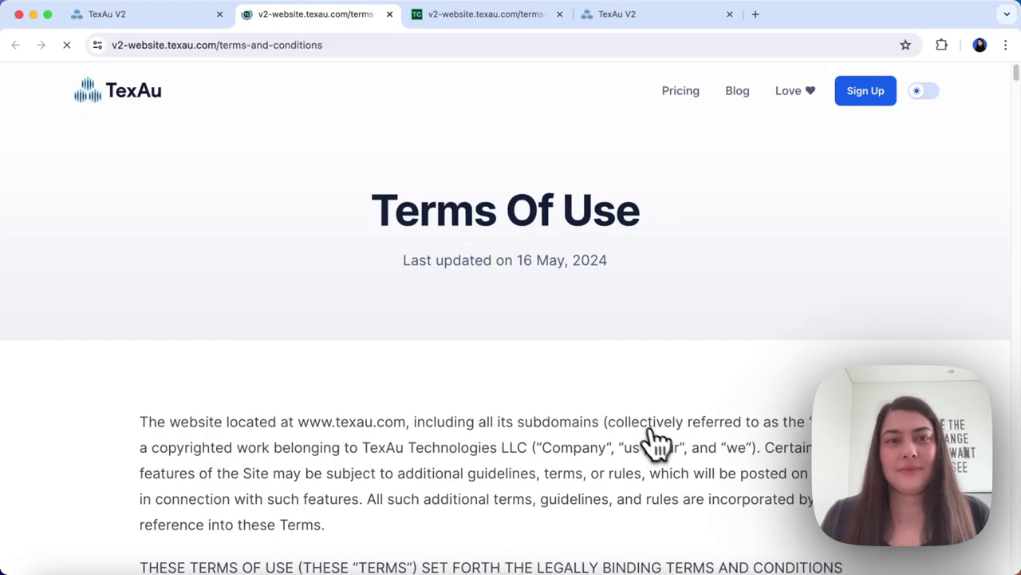
{"action": "scroll", "coordinate": [412, 338], "scroll_direction": "down", "scroll_amount": 4}
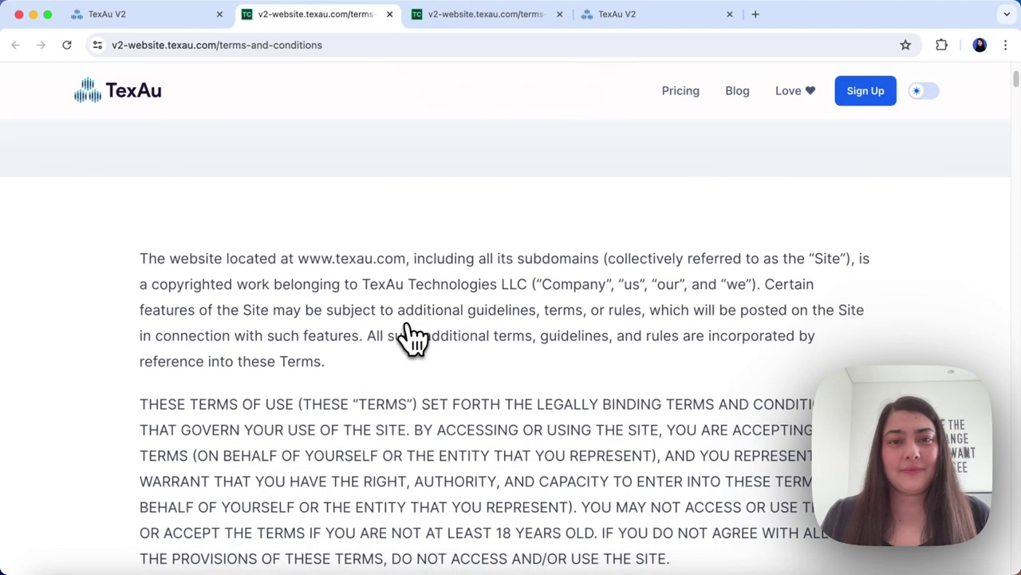
{"action": "scroll", "coordinate": [413, 338], "scroll_direction": "down", "scroll_amount": 6}
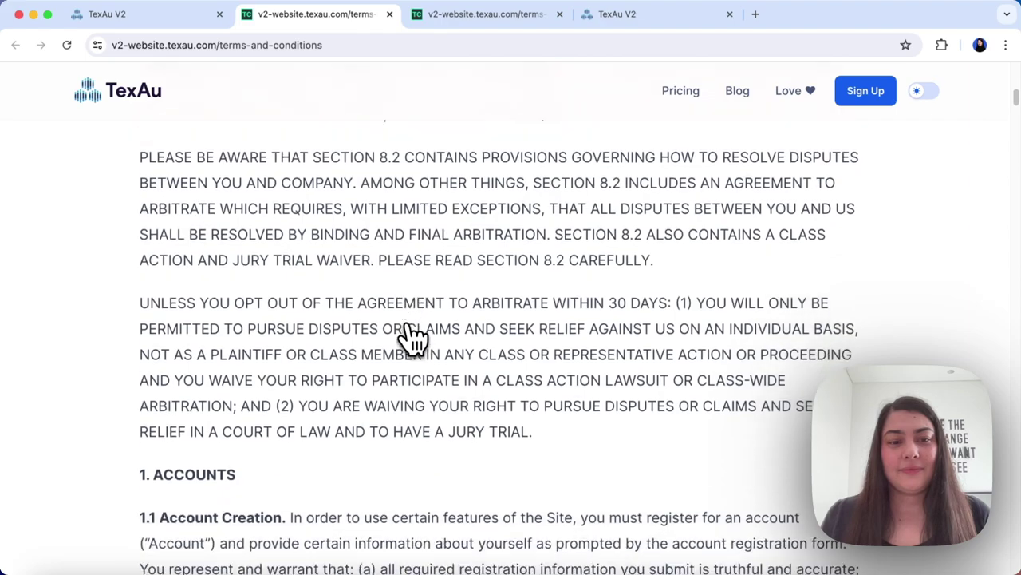
{"action": "scroll", "coordinate": [413, 337], "scroll_direction": "down", "scroll_amount": 20}
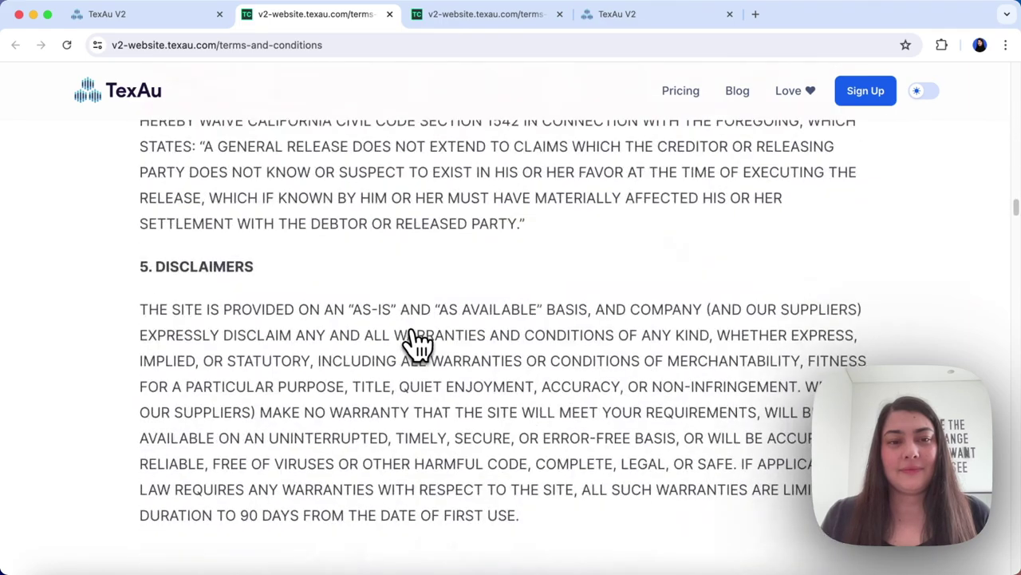
{"action": "scroll", "coordinate": [415, 341], "scroll_direction": "down", "scroll_amount": 10}
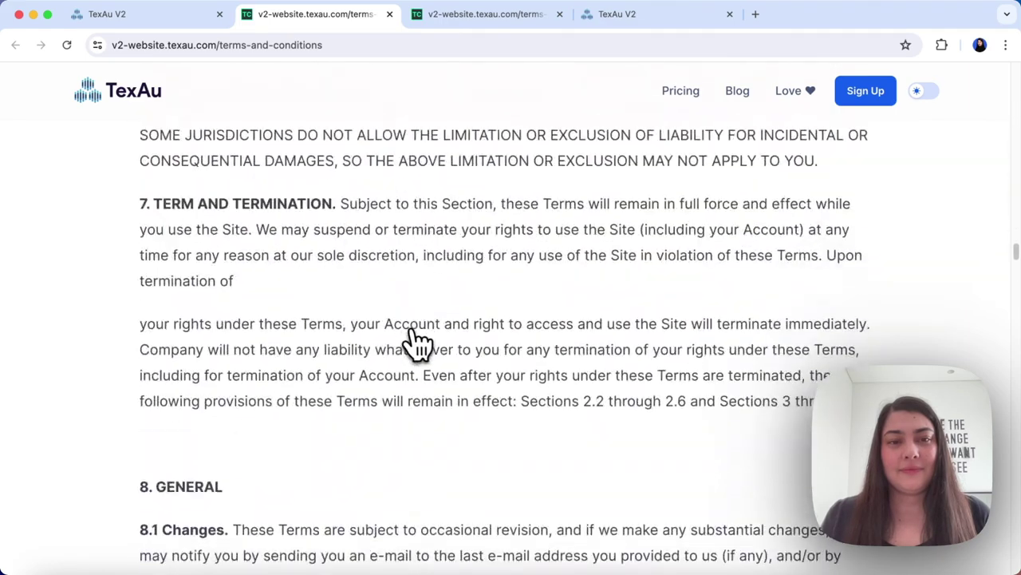
{"action": "left_click", "coordinate": [140, 24]}
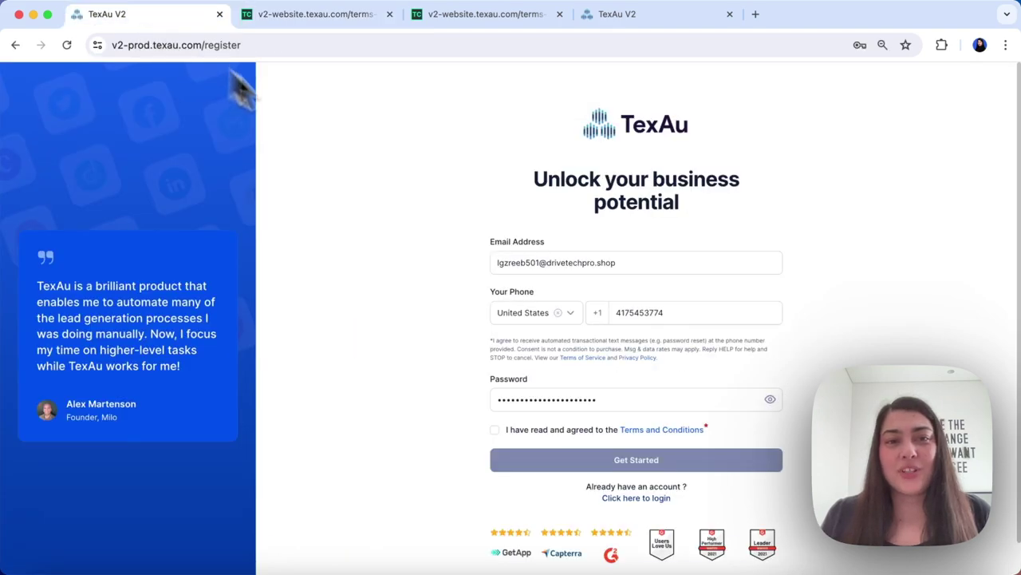
Accept the terms, create the account with Get Started, and dismiss Chrome's save-password offer
{"action": "left_click", "coordinate": [494, 430]}
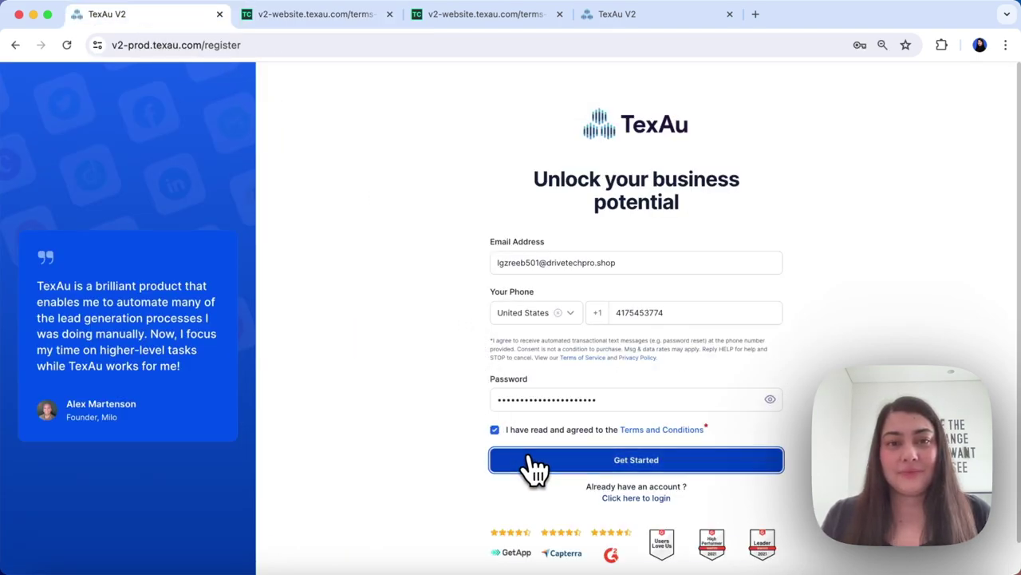
{"action": "left_click", "coordinate": [533, 466]}
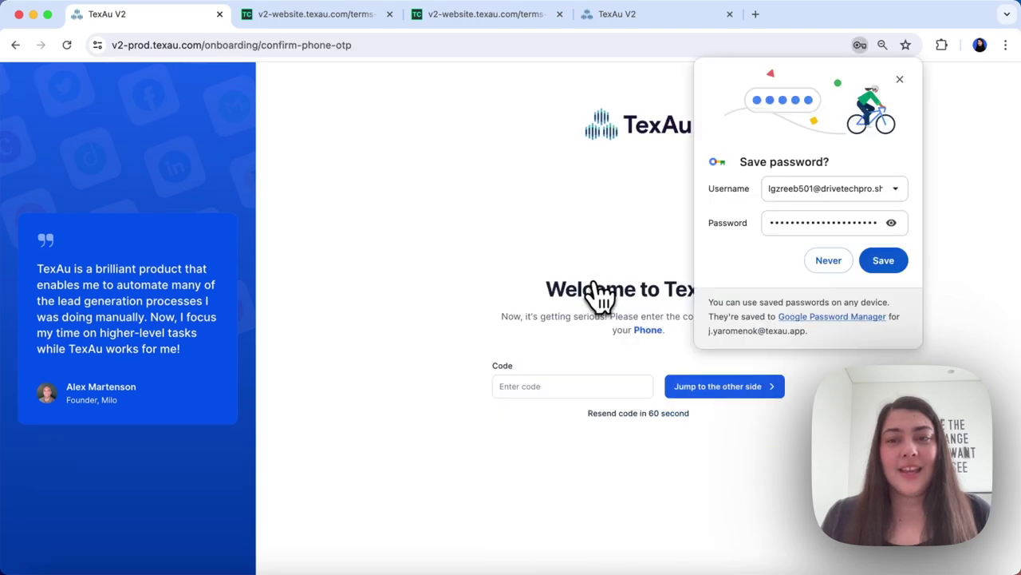
{"action": "left_click", "coordinate": [900, 79]}
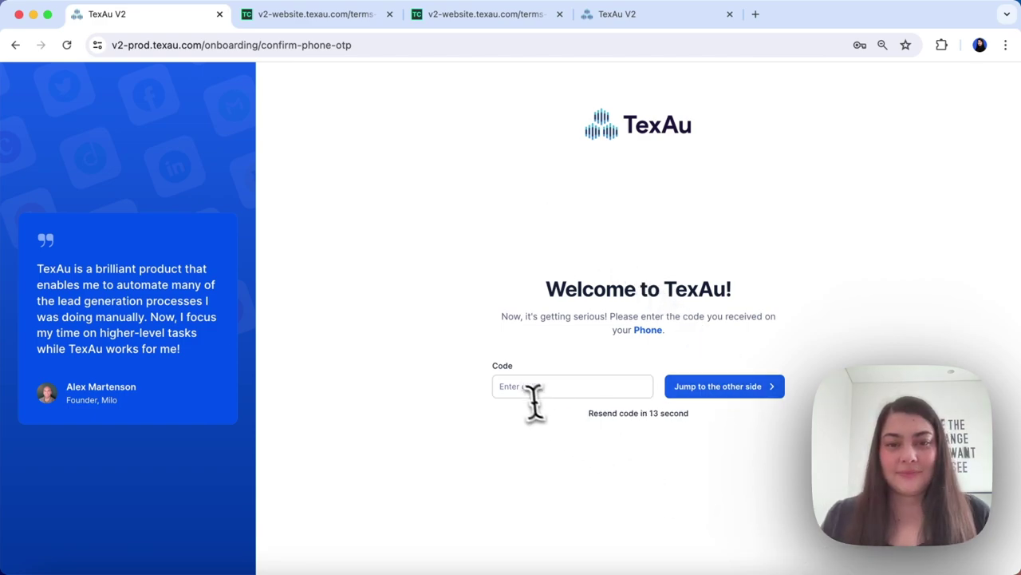
Paste the texted verification code and submit it with Jump to the other side
{"action": "left_click", "coordinate": [526, 389]}
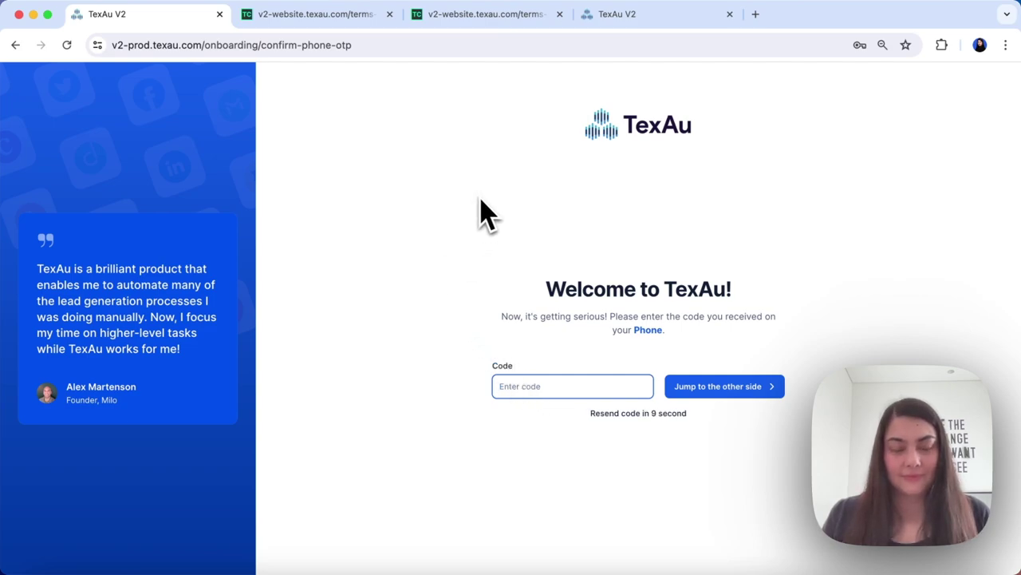
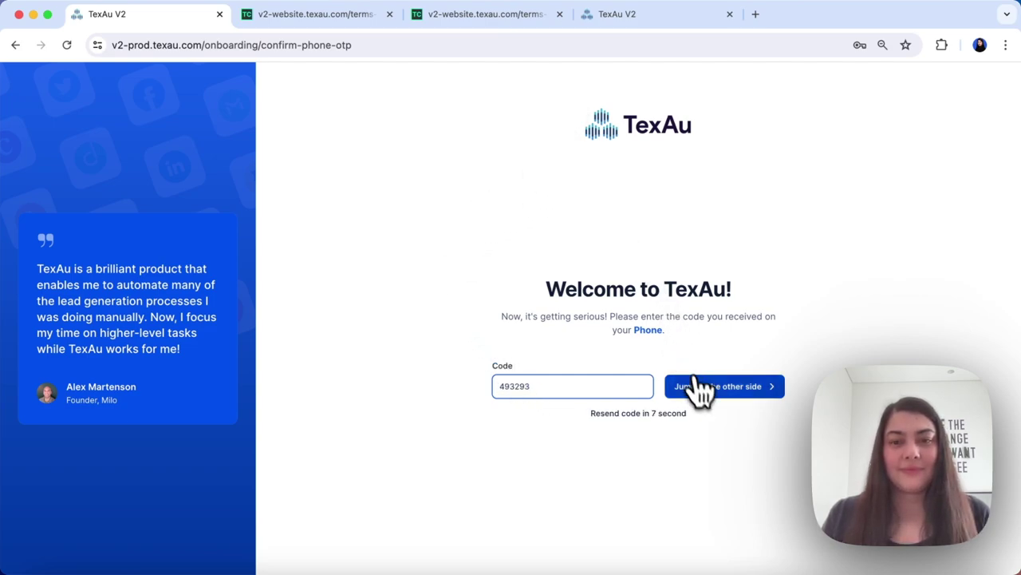
{"action": "left_click", "coordinate": [707, 396]}
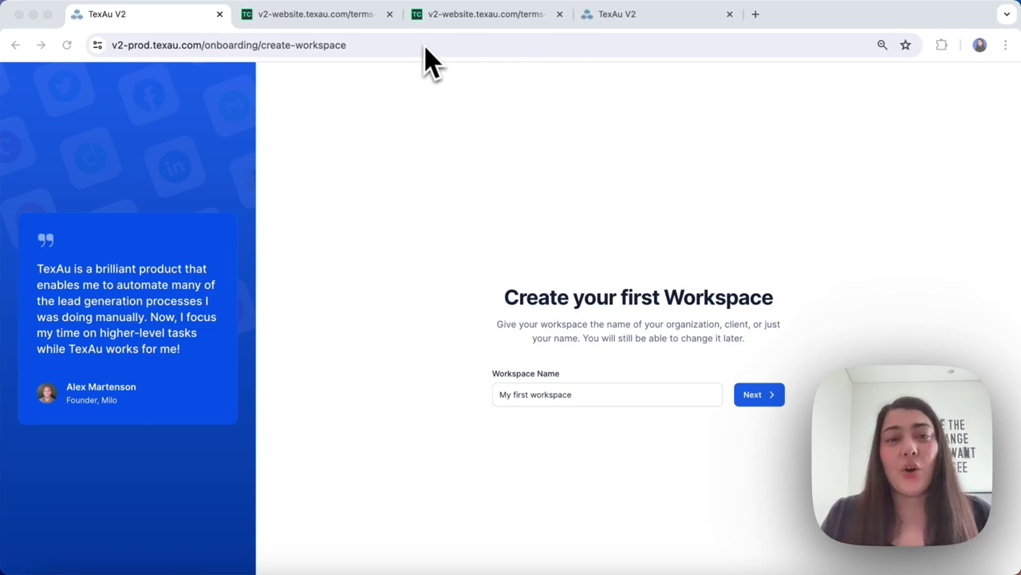
Replace the default 'My first workspace' name with 'Sales Team' and submit it with Next
{"action": "left_click", "coordinate": [642, 15]}
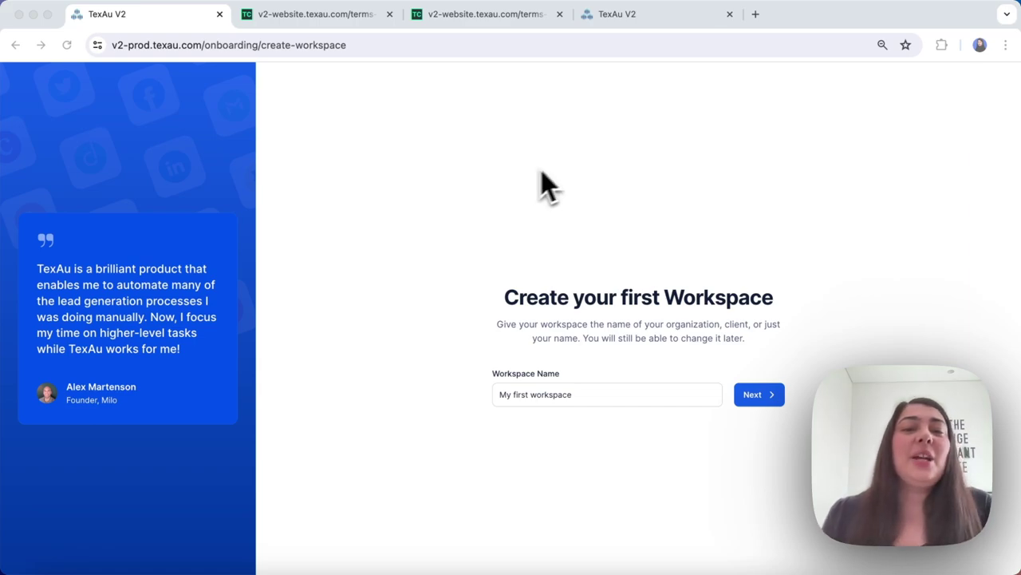
{"action": "triple_click", "coordinate": [557, 396]}
{"action": "type", "text": "Sa"}
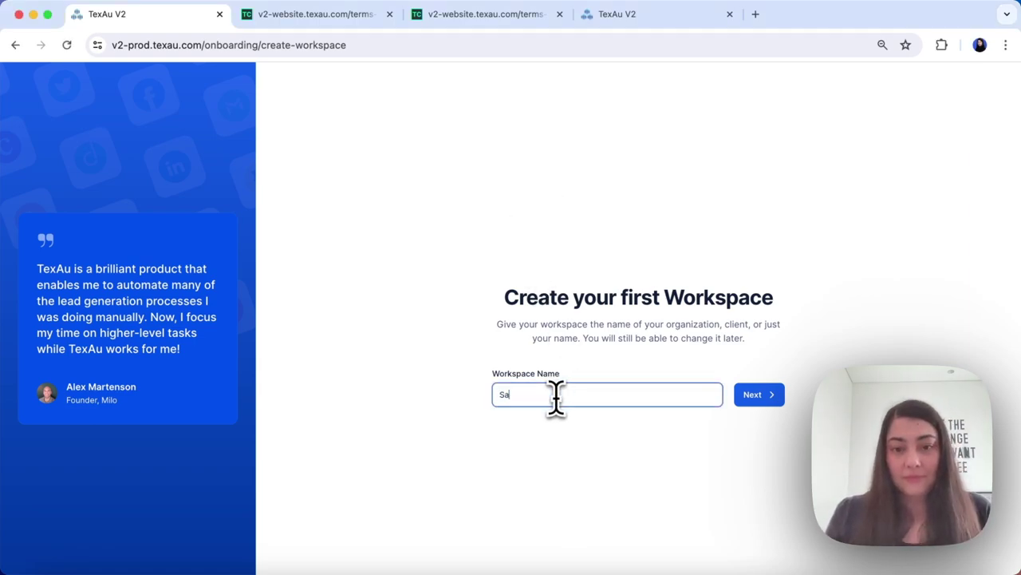
{"action": "type", "text": "les Team"}
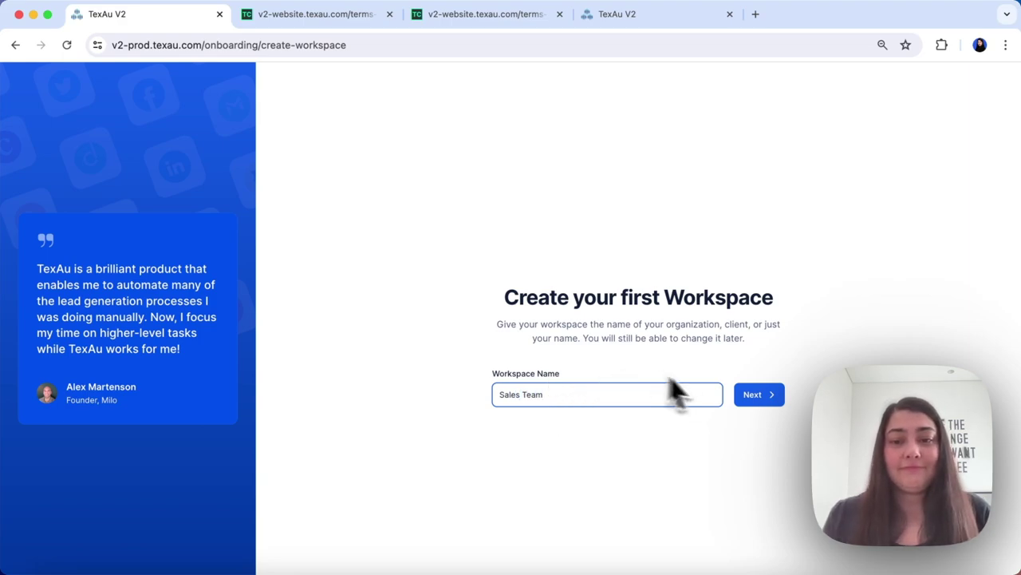
{"action": "left_click", "coordinate": [768, 399]}
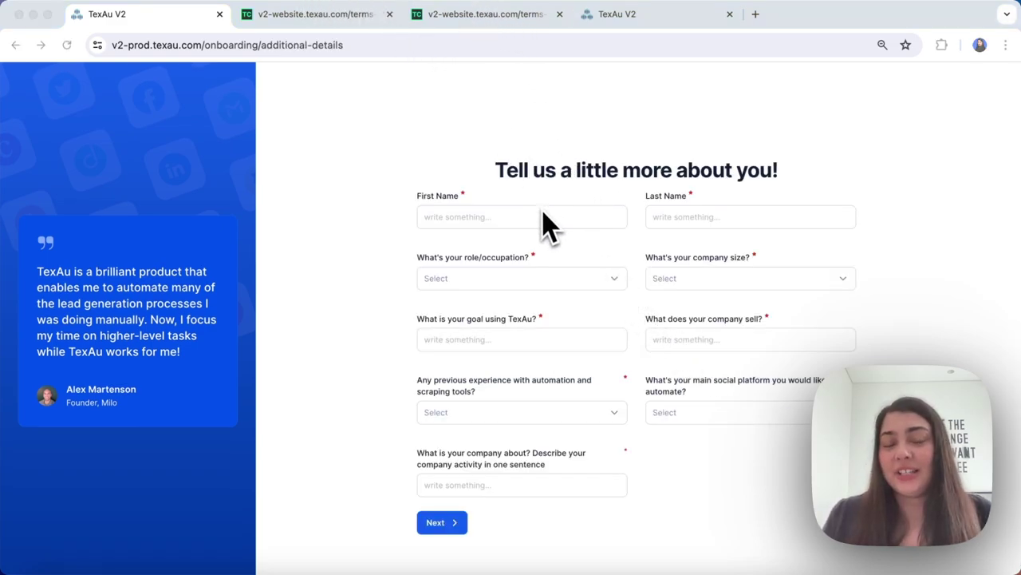
Enter your first and last name, choose CTO as the role and 10-50 as company size
{"action": "scroll", "coordinate": [467, 209], "scroll_direction": "down", "scroll_amount": 1}
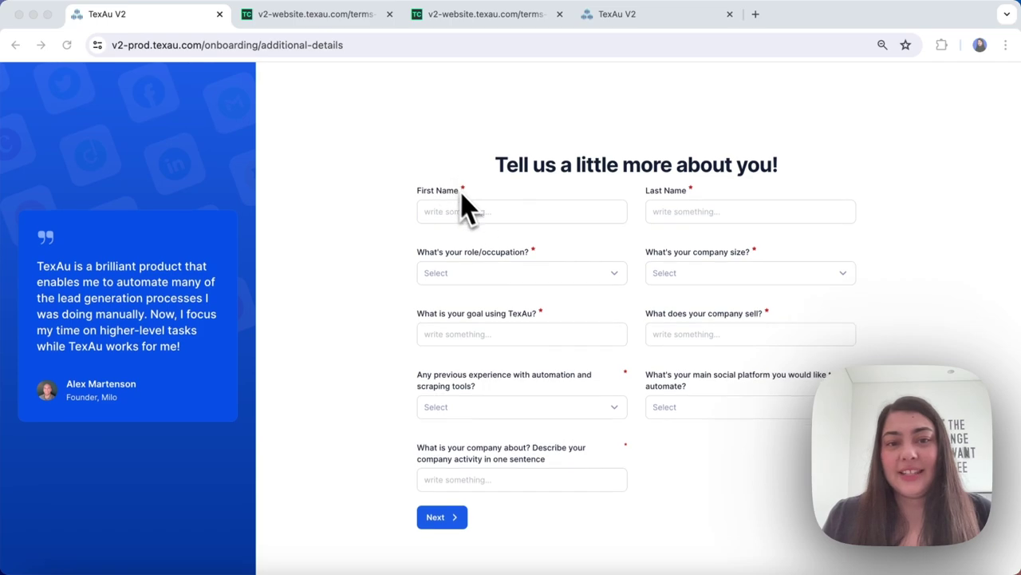
{"action": "left_click", "coordinate": [500, 211]}
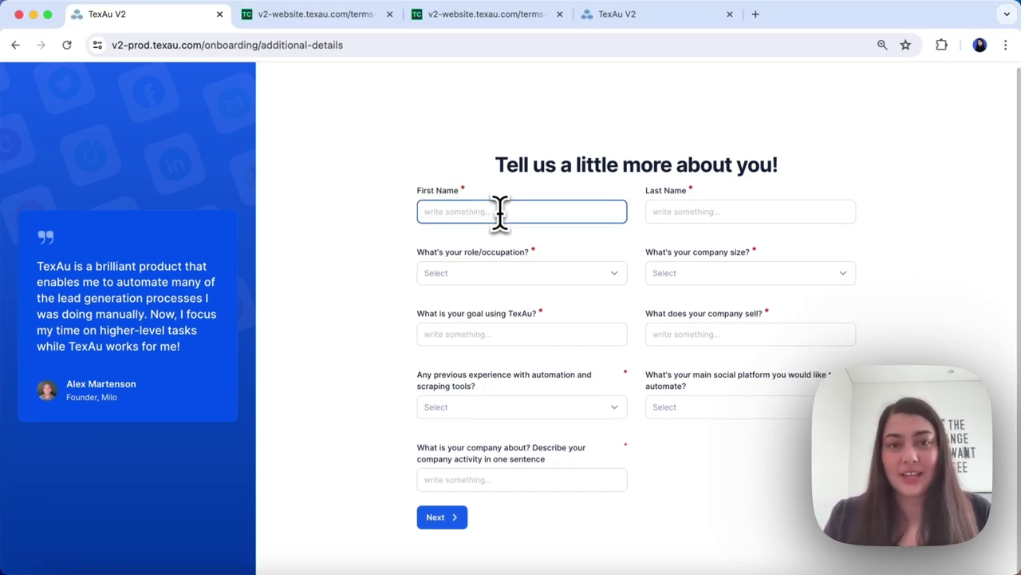
{"action": "type", "text": "De"}
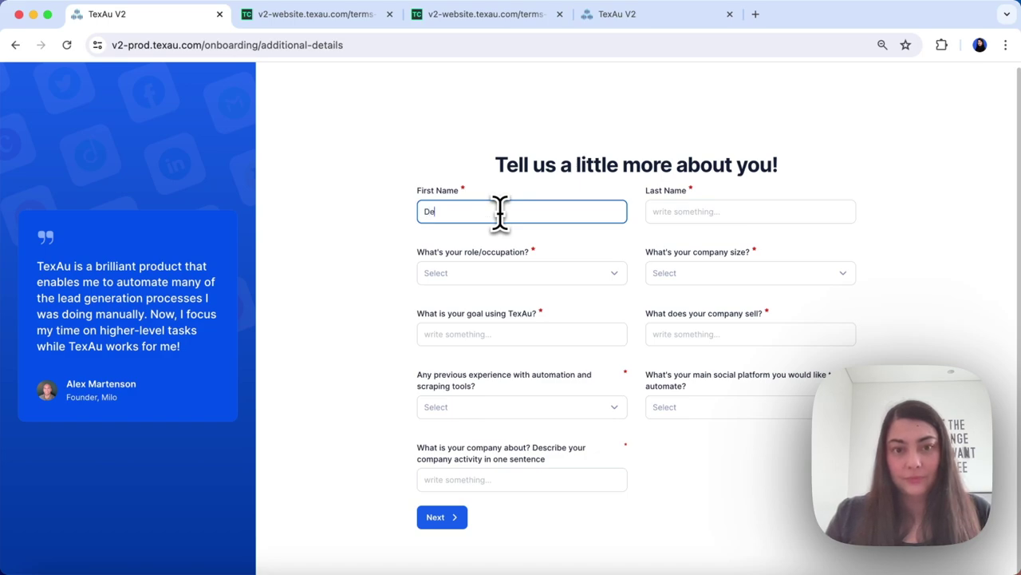
{"action": "type", "text": "nny"}
{"action": "left_click", "coordinate": [655, 214]}
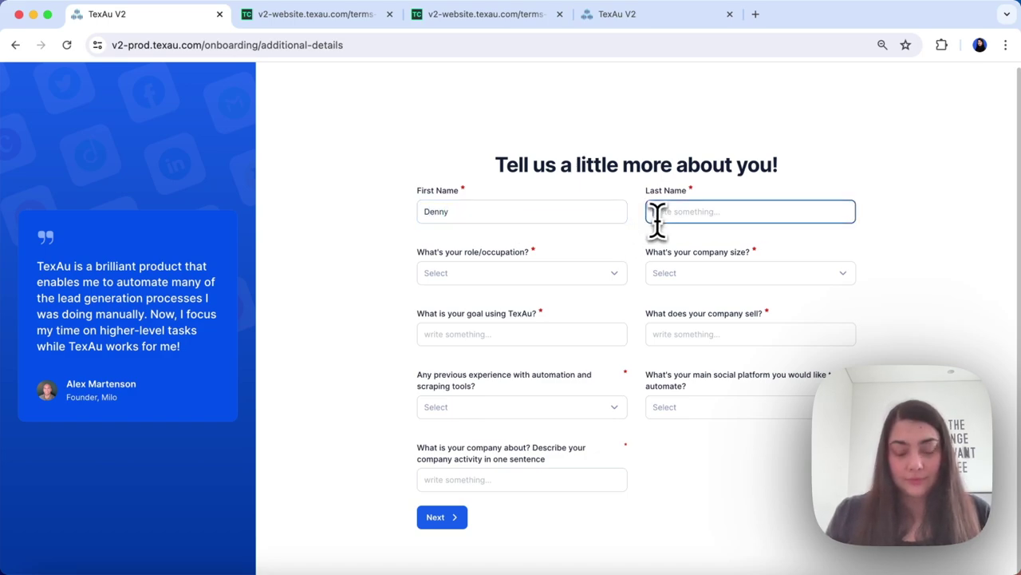
{"action": "type", "text": "B"}
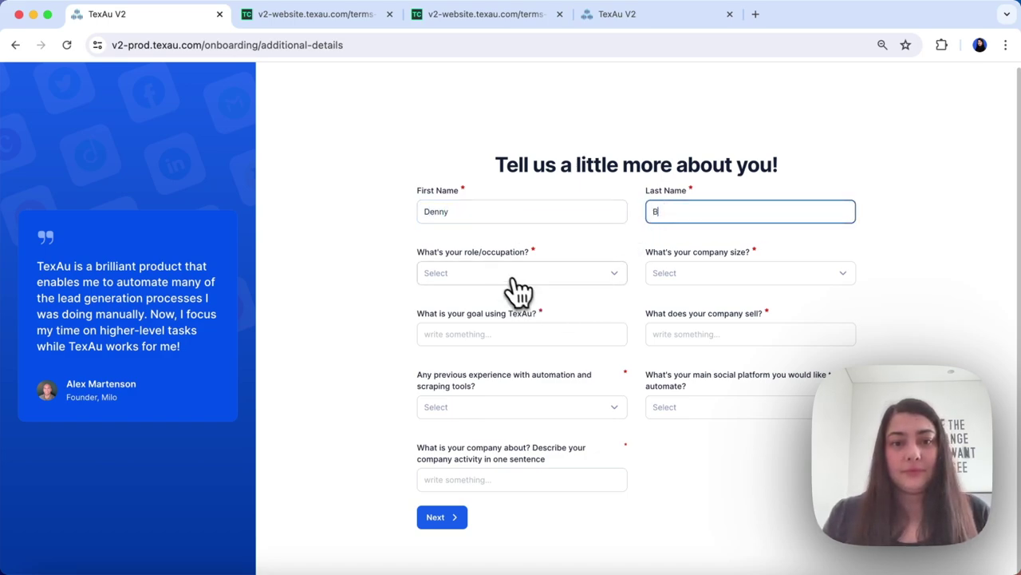
{"action": "left_click", "coordinate": [508, 276]}
{"action": "left_click", "coordinate": [479, 357]}
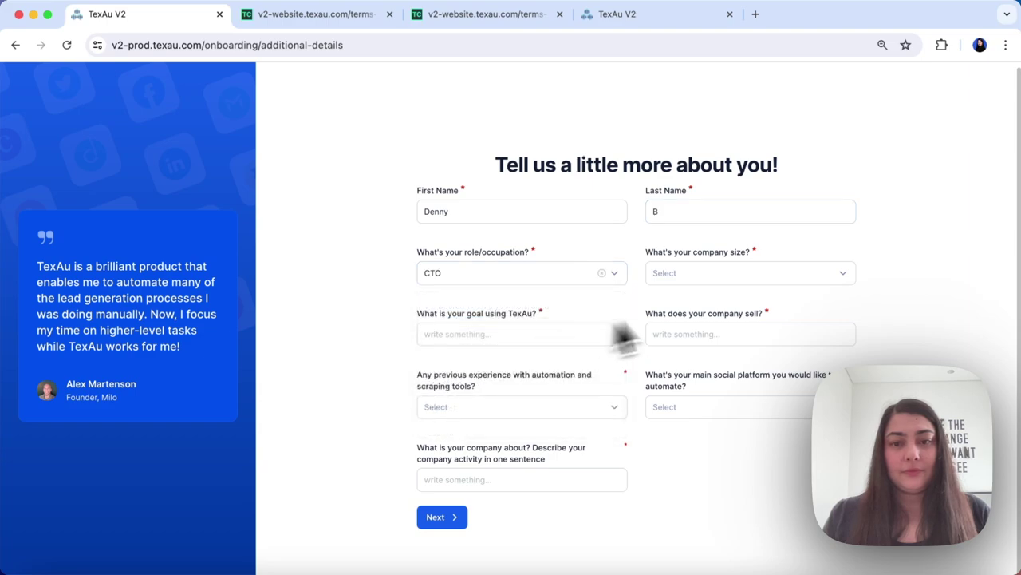
{"action": "left_click", "coordinate": [725, 286]}
{"action": "left_click", "coordinate": [695, 329]}
Fill goal 'sales', sells 'warehouse', automation Other, platform LinkedIn, about 'sales', and submit
{"action": "left_click", "coordinate": [540, 333]}
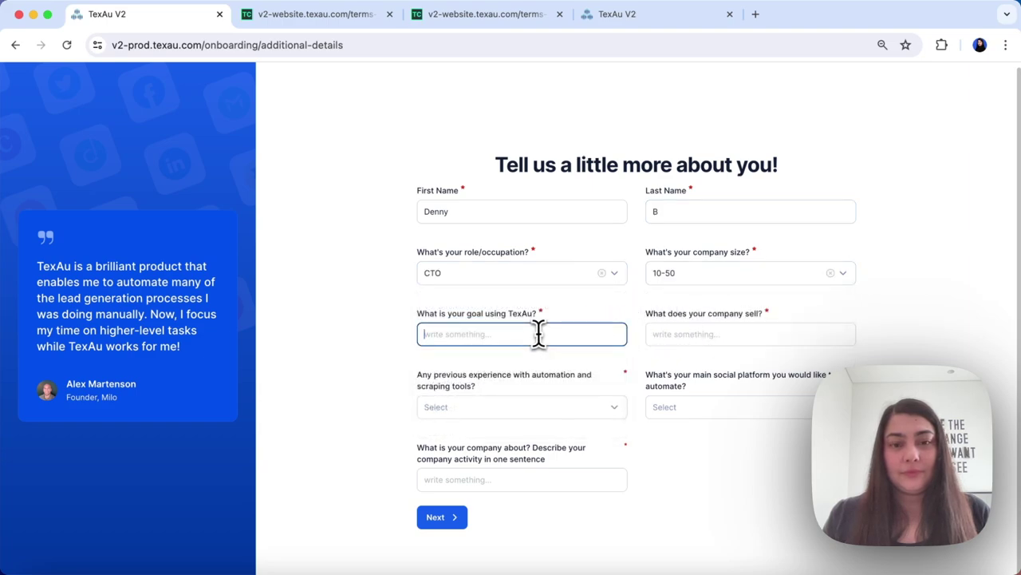
{"action": "type", "text": "sales"}
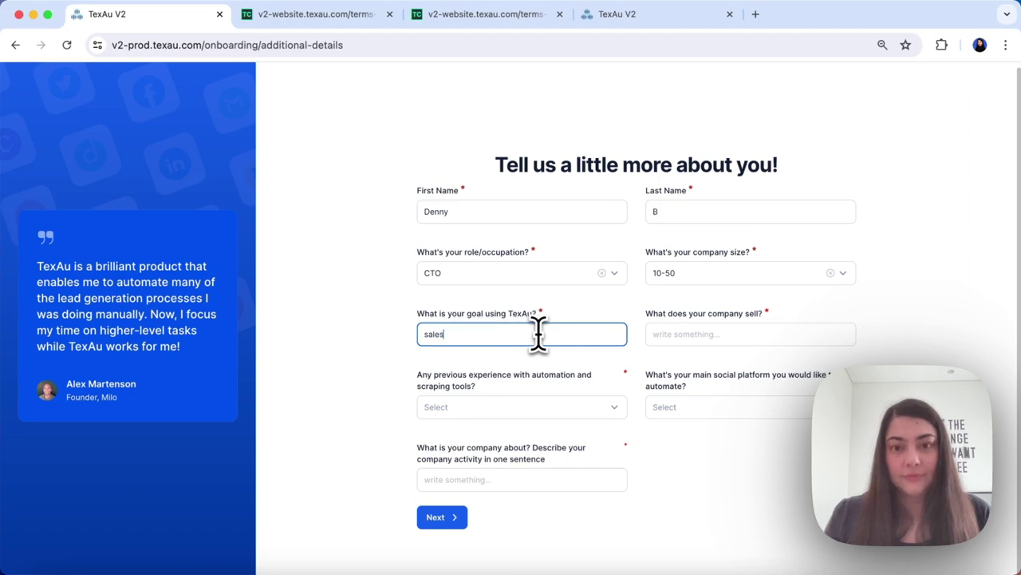
{"action": "left_click", "coordinate": [733, 335]}
{"action": "type", "text": "wa"}
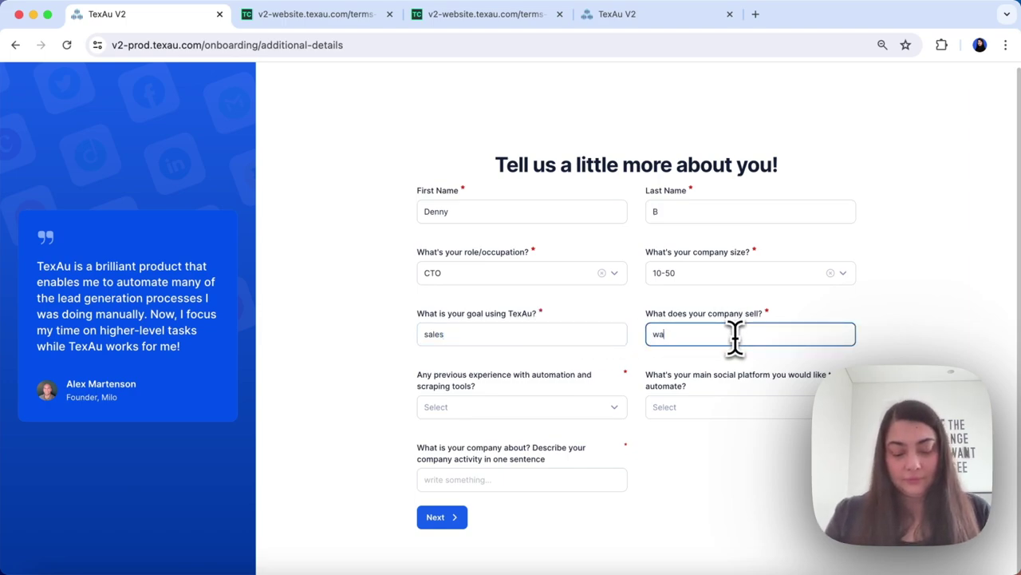
{"action": "type", "text": "rehouse"}
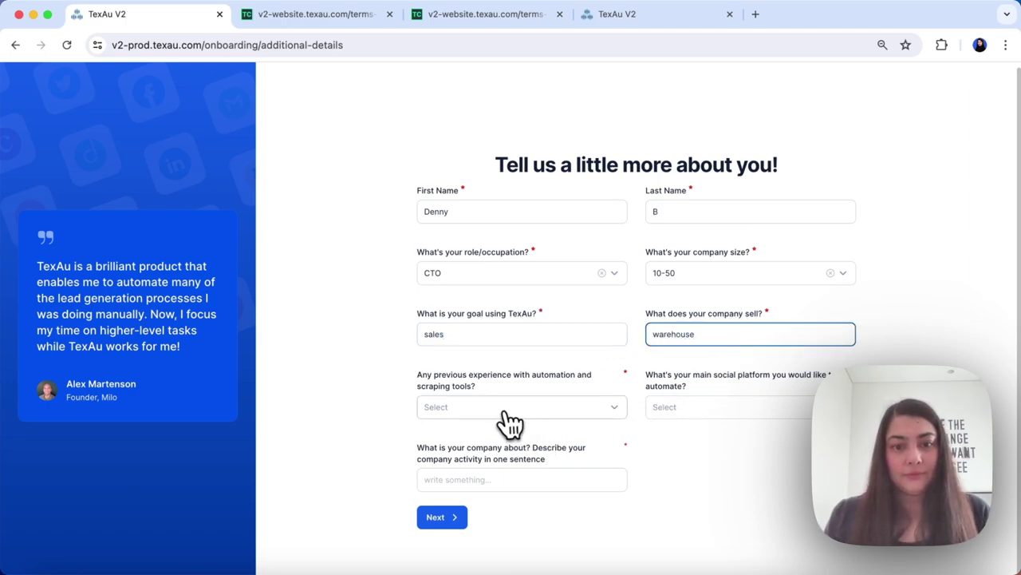
{"action": "left_click", "coordinate": [499, 412]}
{"action": "left_click", "coordinate": [496, 508]}
{"action": "left_click", "coordinate": [695, 411]}
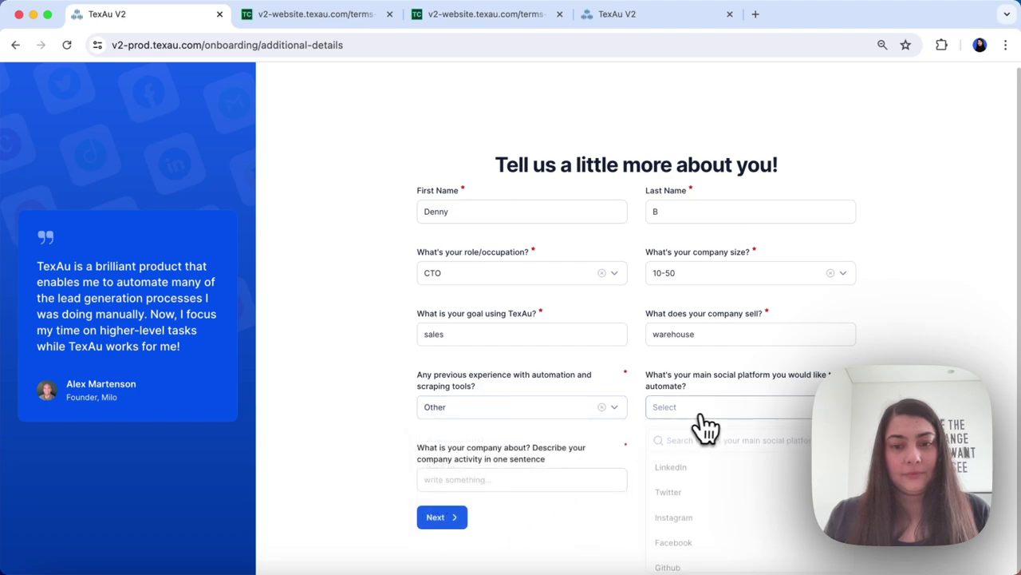
{"action": "left_click", "coordinate": [674, 469]}
{"action": "left_click", "coordinate": [541, 475]}
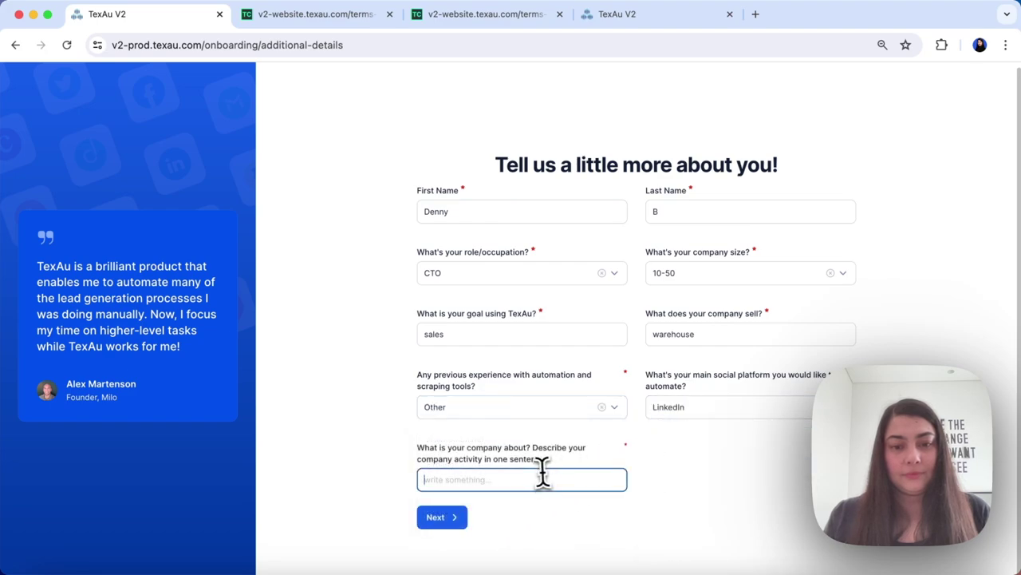
{"action": "type", "text": "sale"}
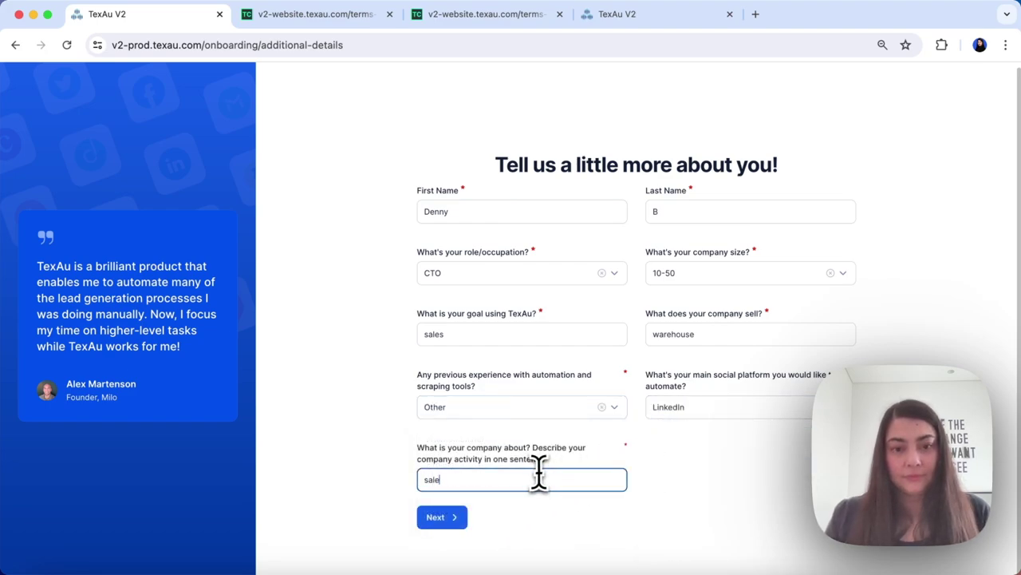
{"action": "type", "text": "s"}
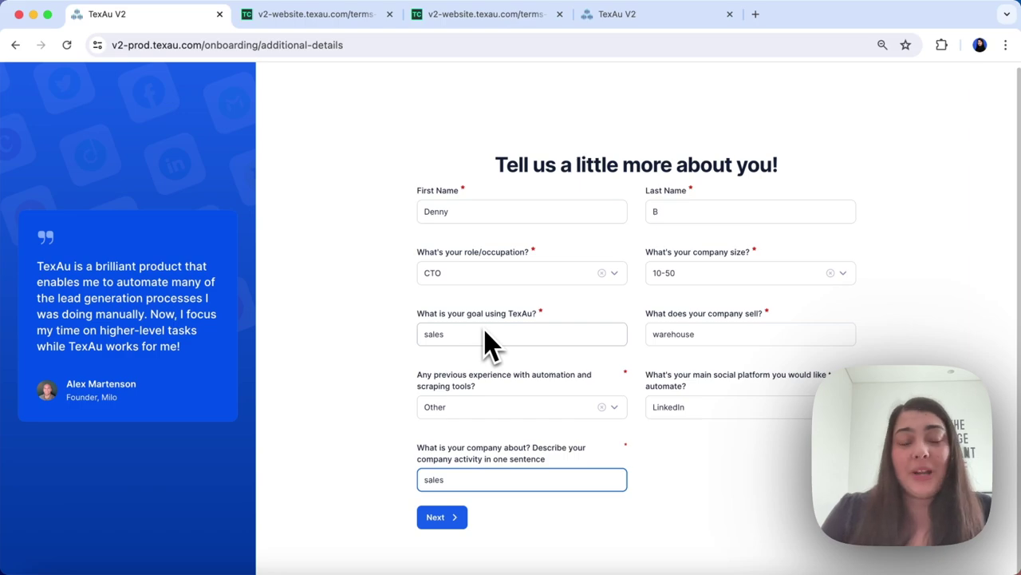
{"action": "left_click", "coordinate": [449, 519]}
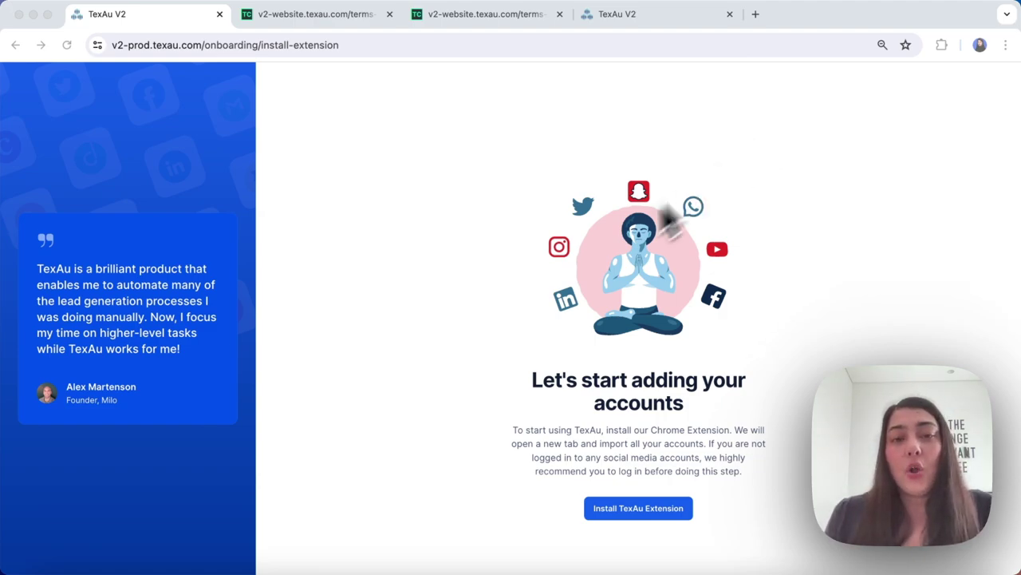
Install the TexAu v2 extension, check it's listed under Extensions, and return to TexAu
{"action": "left_click", "coordinate": [638, 517]}
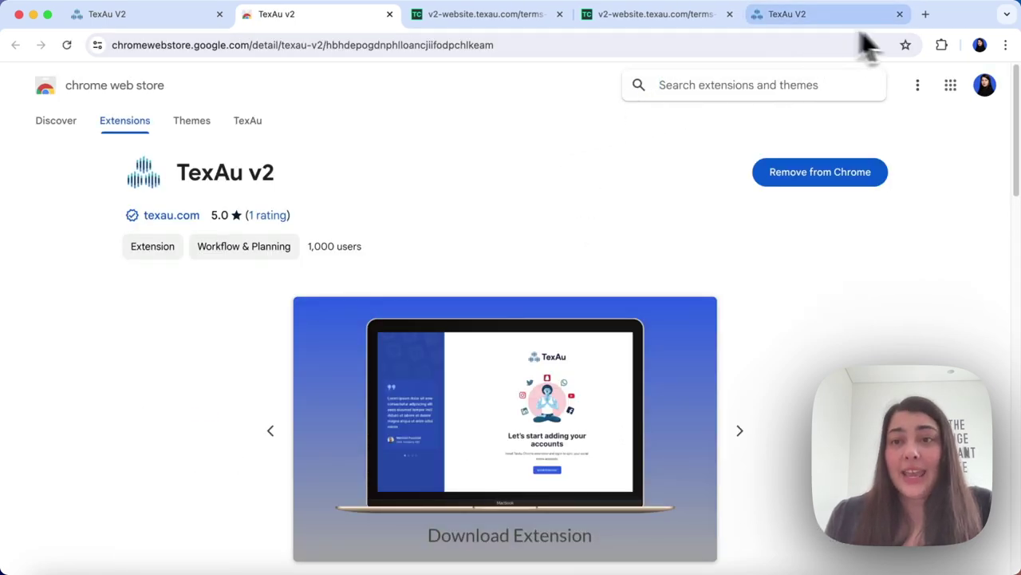
{"action": "left_click", "coordinate": [942, 45]}
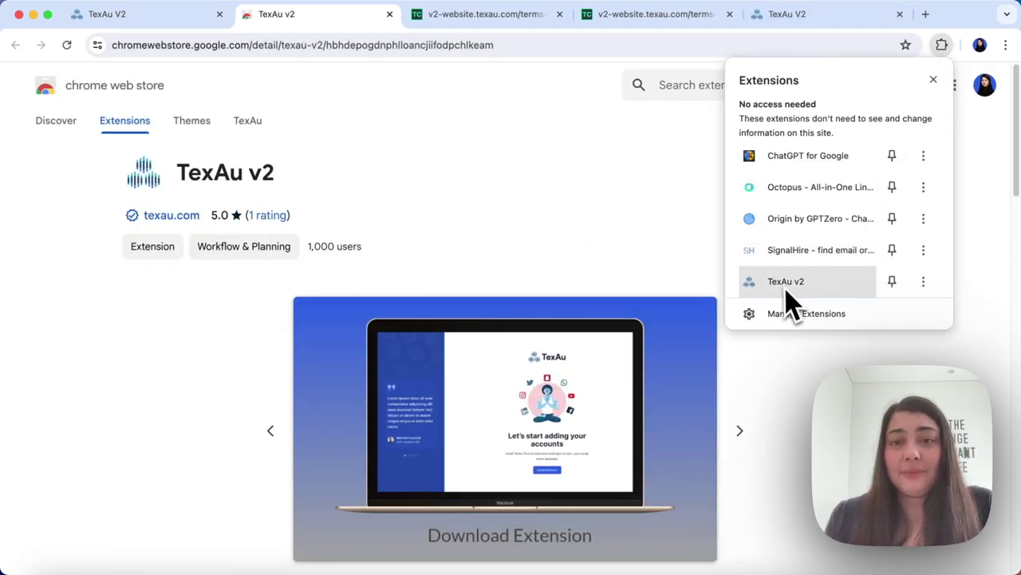
{"action": "left_click", "coordinate": [706, 236]}
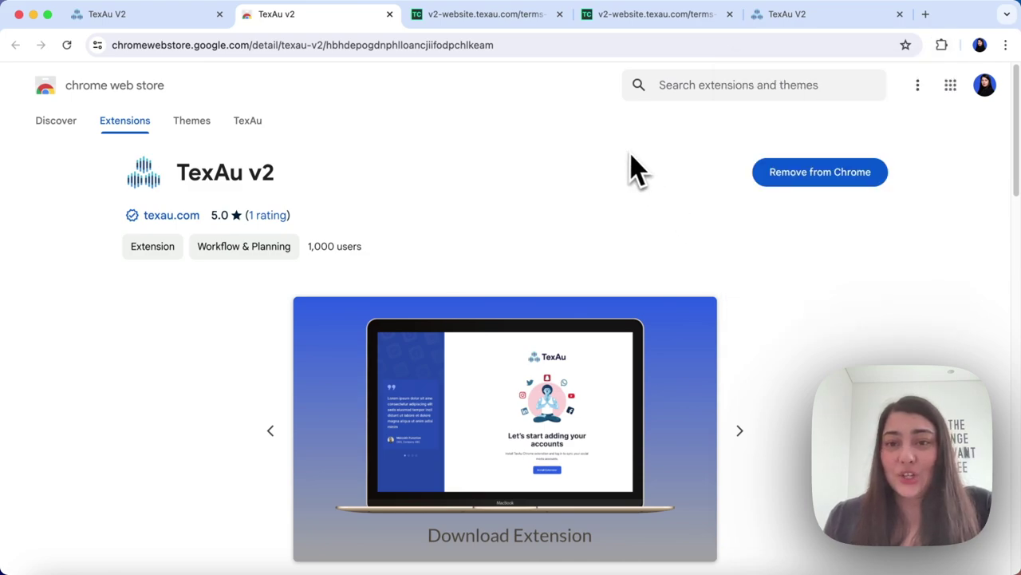
{"action": "left_click", "coordinate": [152, 32]}
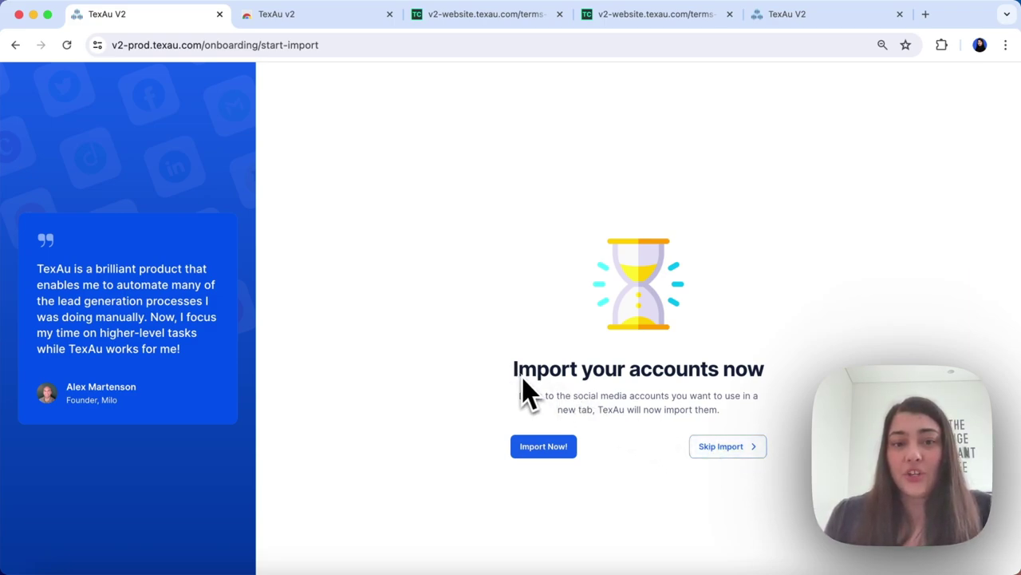
Import the logged-in LinkedIn account, then head into the Sales Team workspace
{"action": "left_click", "coordinate": [536, 446]}
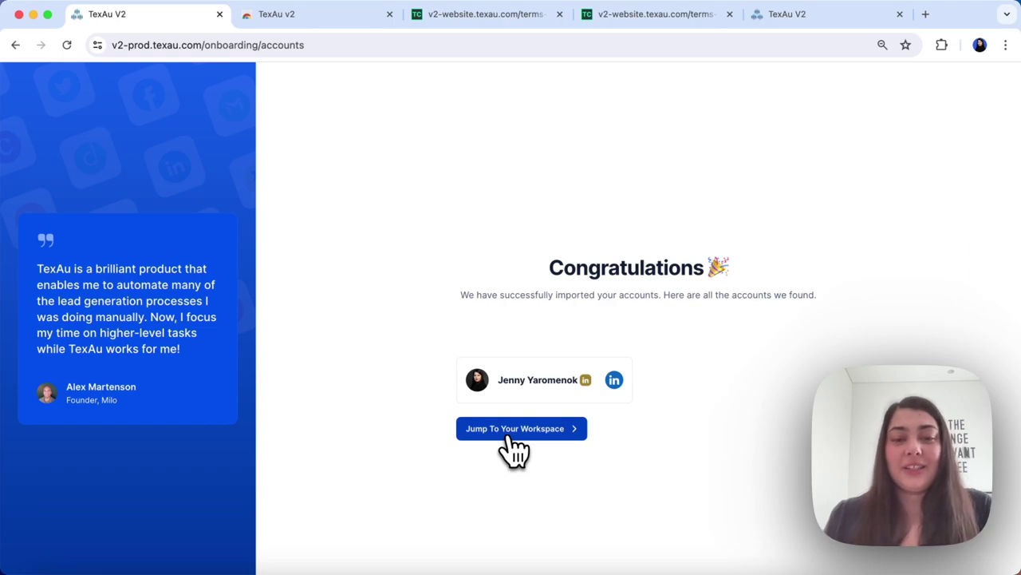
{"action": "left_click", "coordinate": [508, 438]}
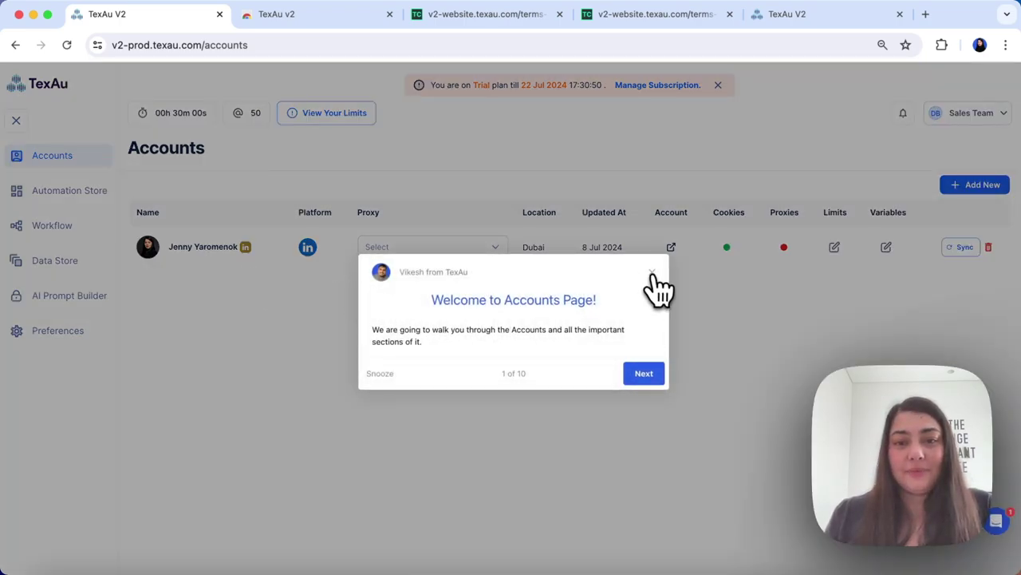
Close the 'Welcome to Accounts Page!' tour popup
{"action": "left_click", "coordinate": [654, 274]}
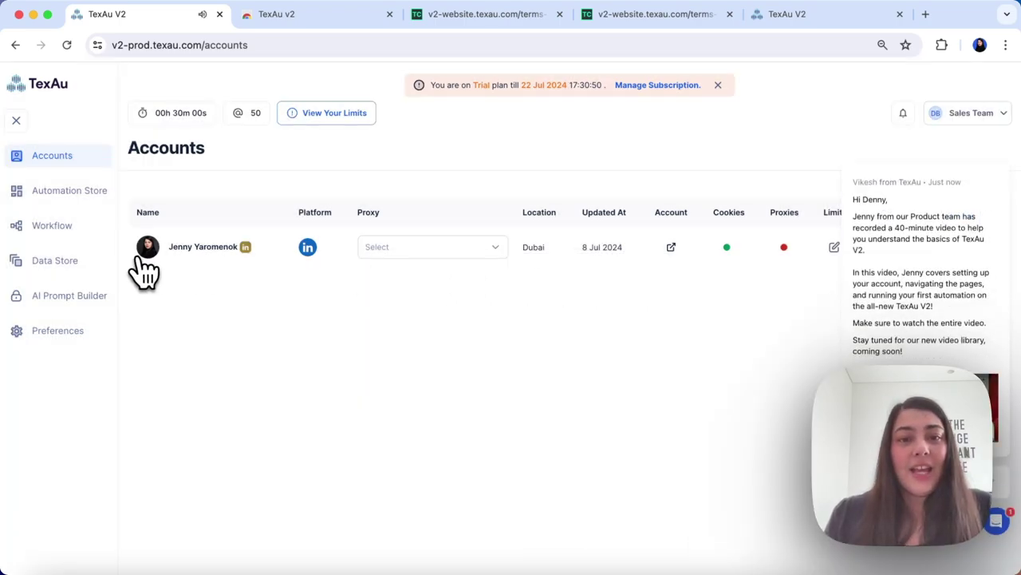